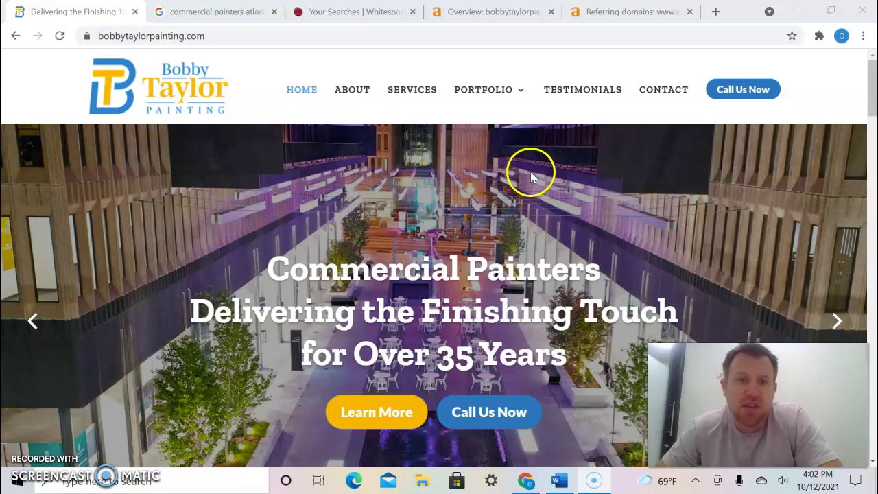
# Step: Review the Bobby Taylor Painting homepage from the hero banner through services, news and testimonials down to the footer
pyautogui.scroll(-1, 529, 177)
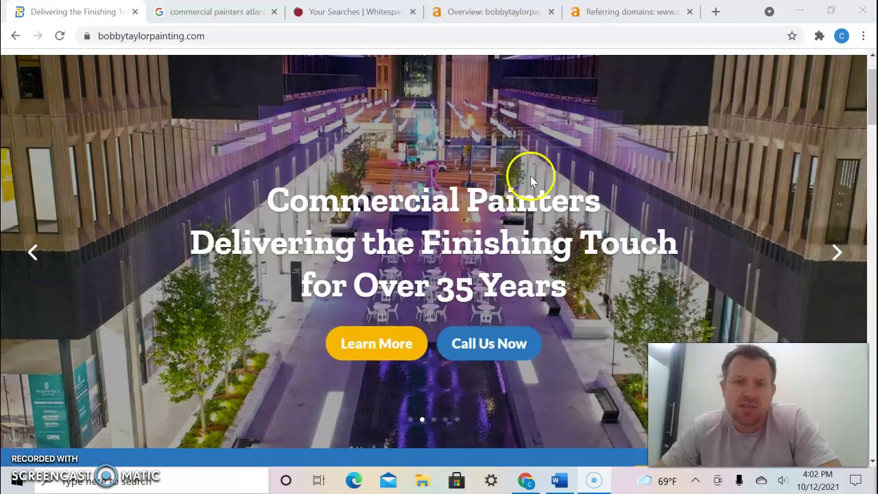
pyautogui.scroll(-1, 546, 158)
pyautogui.scroll(2, 546, 162)
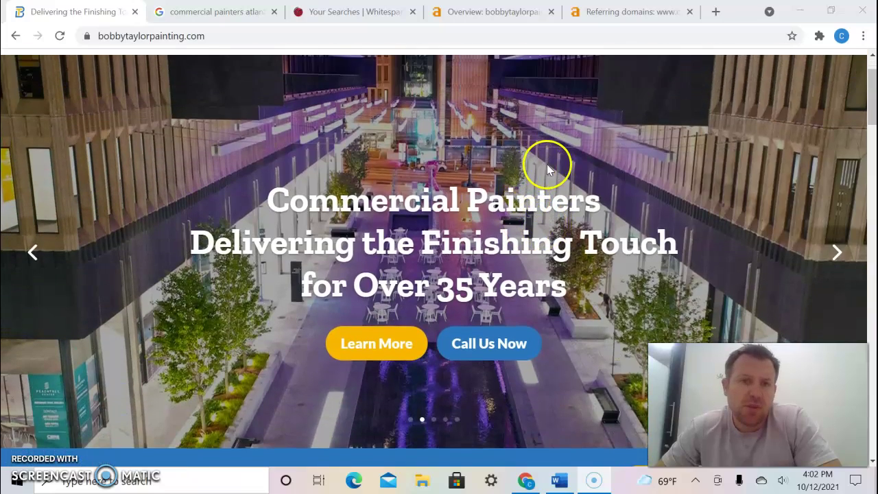
pyautogui.scroll(-2, 547, 167)
pyautogui.scroll(-5, 550, 167)
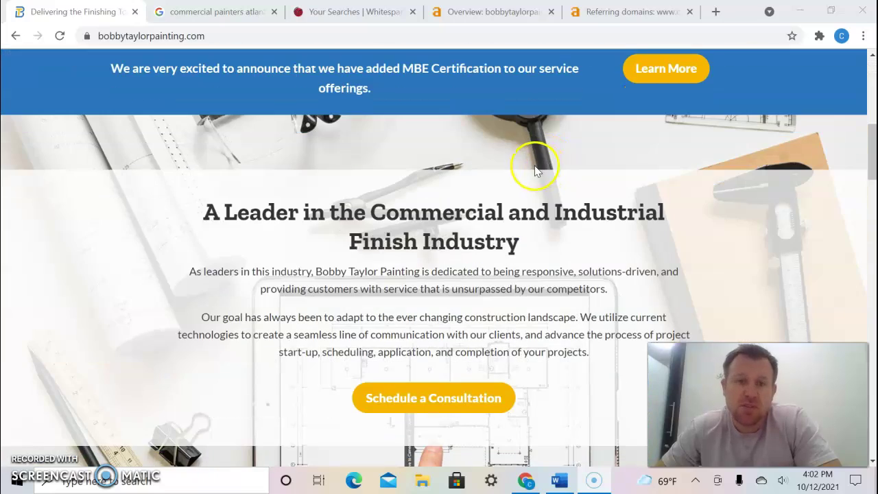
pyautogui.scroll(-6, 541, 166)
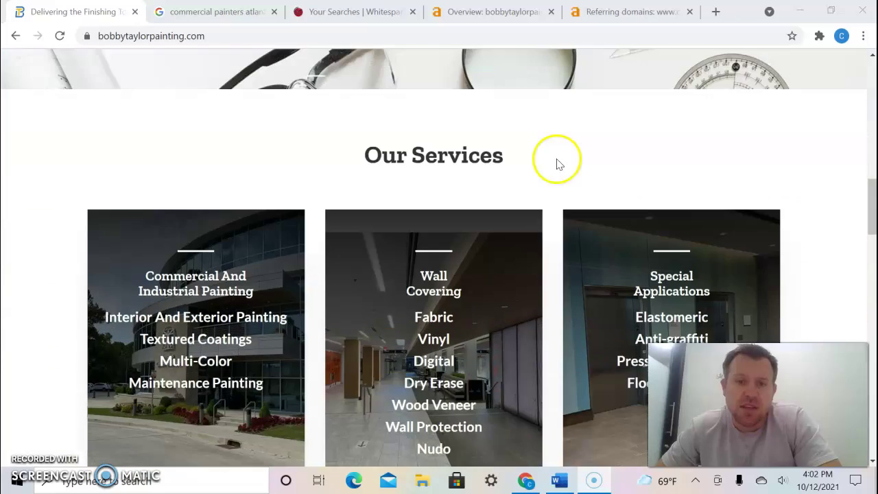
pyautogui.scroll(-7, 574, 164)
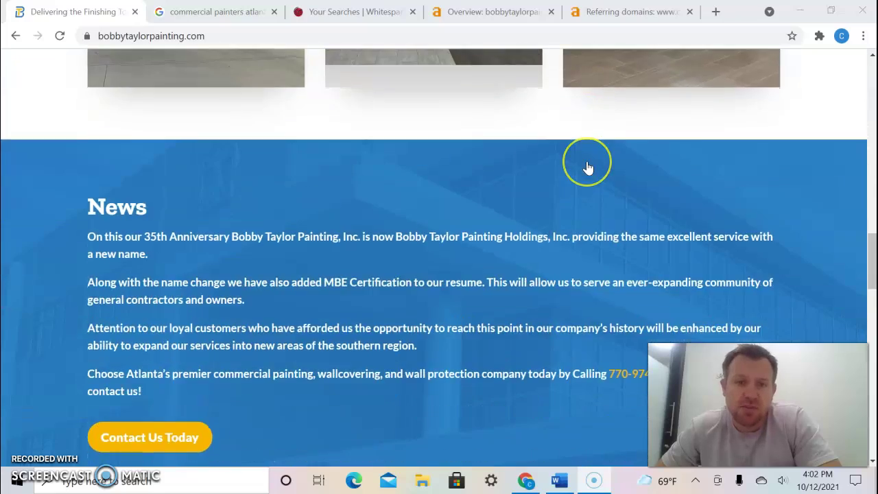
pyautogui.scroll(-3, 586, 167)
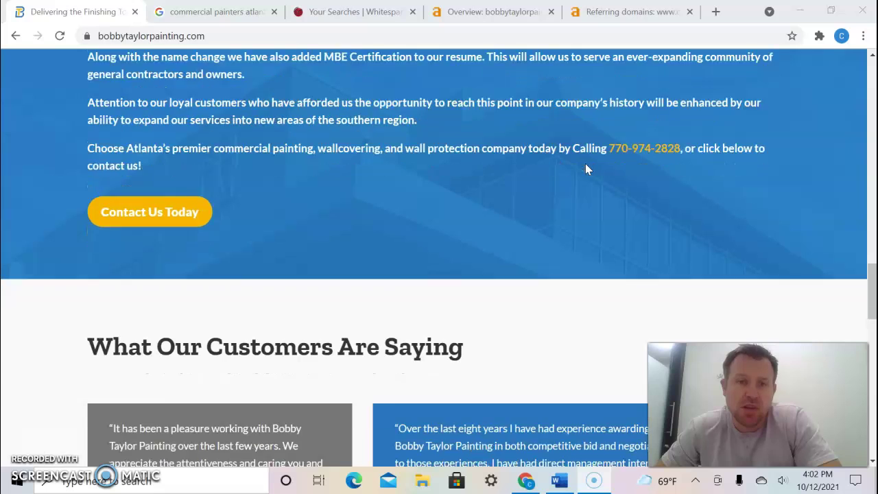
pyautogui.scroll(-5, 578, 169)
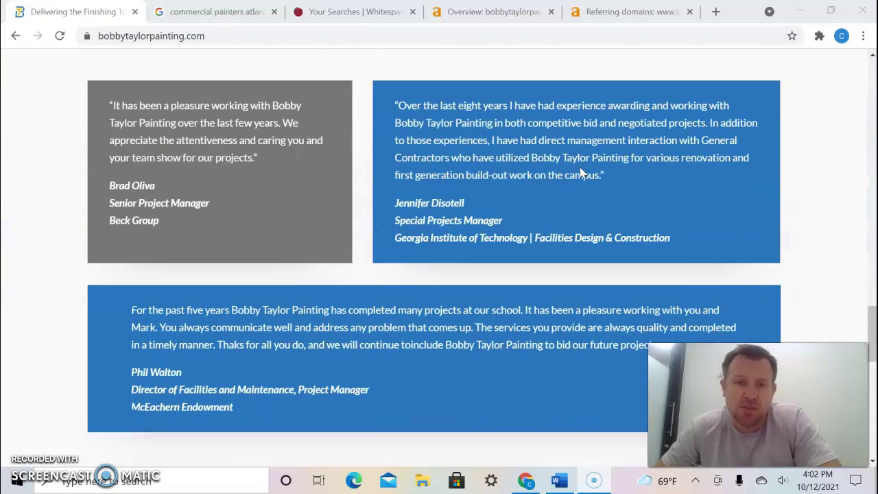
pyautogui.scroll(-5, 579, 170)
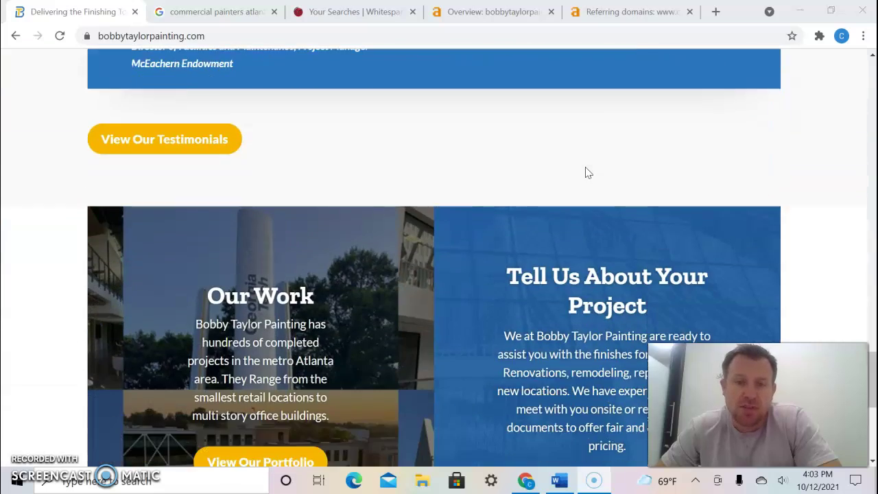
pyautogui.scroll(-4, 589, 174)
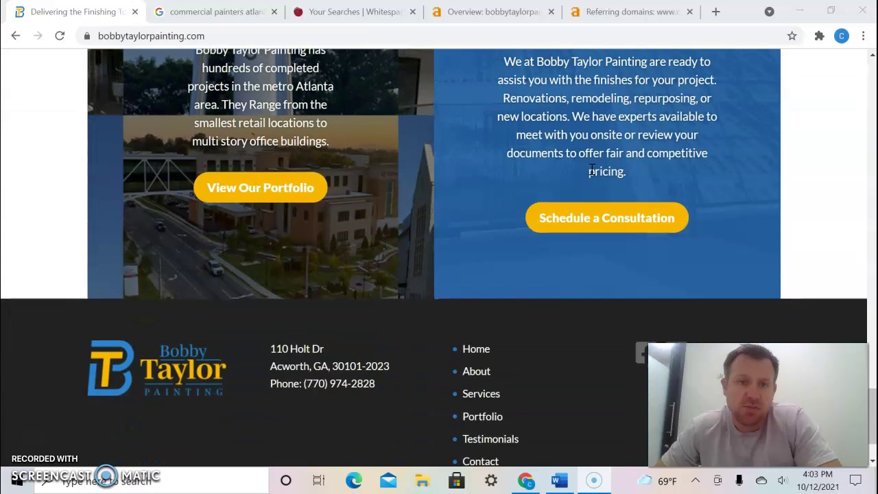
pyautogui.scroll(-1, 593, 177)
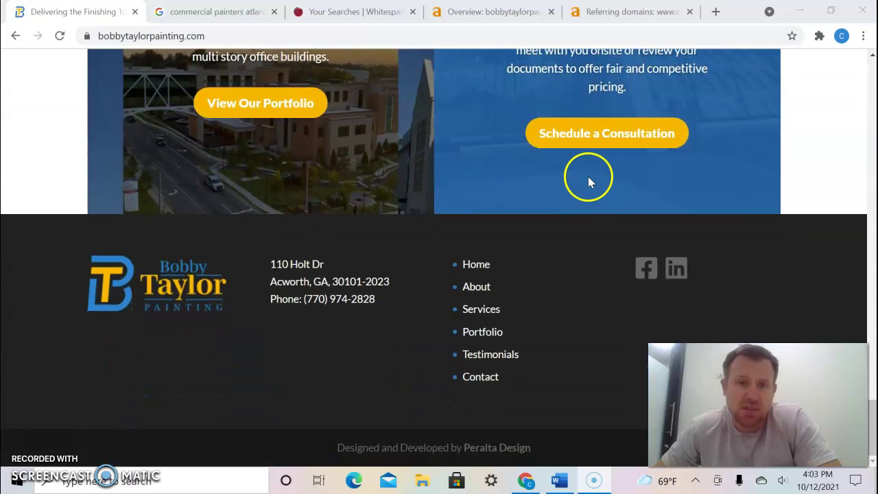
# Step: Re-examine the homepage content from the footer back up, focusing on the Our Services cards and the company introduction
pyautogui.scroll(4, 594, 178)
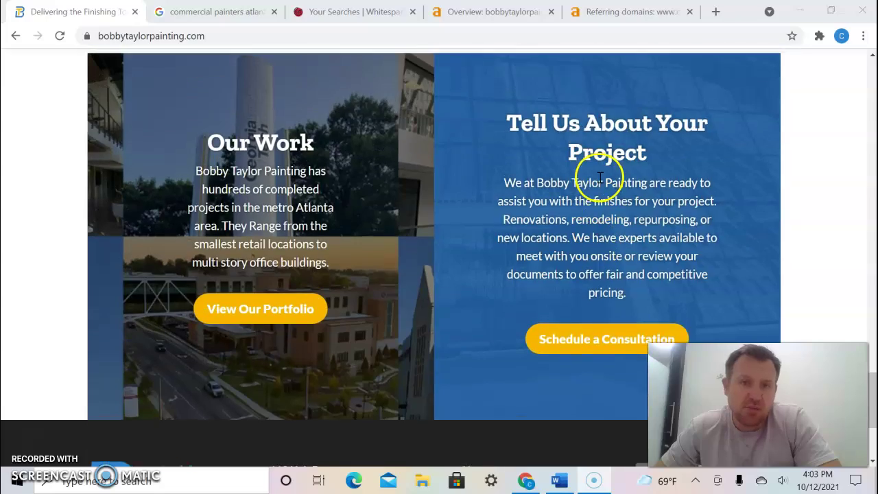
pyautogui.scroll(15, 598, 176)
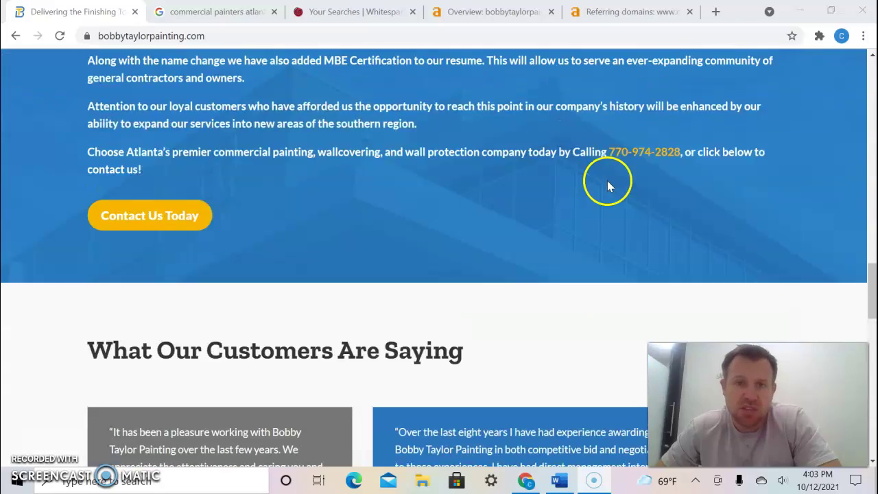
pyautogui.scroll(3, 613, 187)
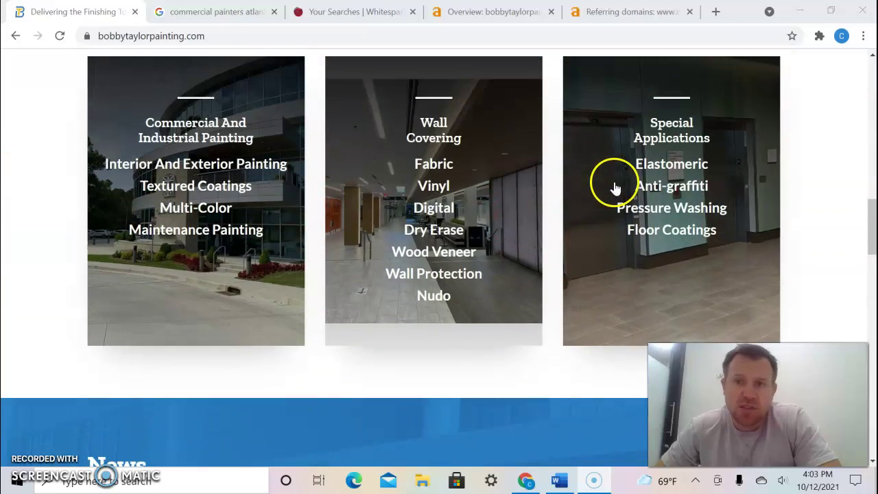
pyautogui.scroll(1, 612, 188)
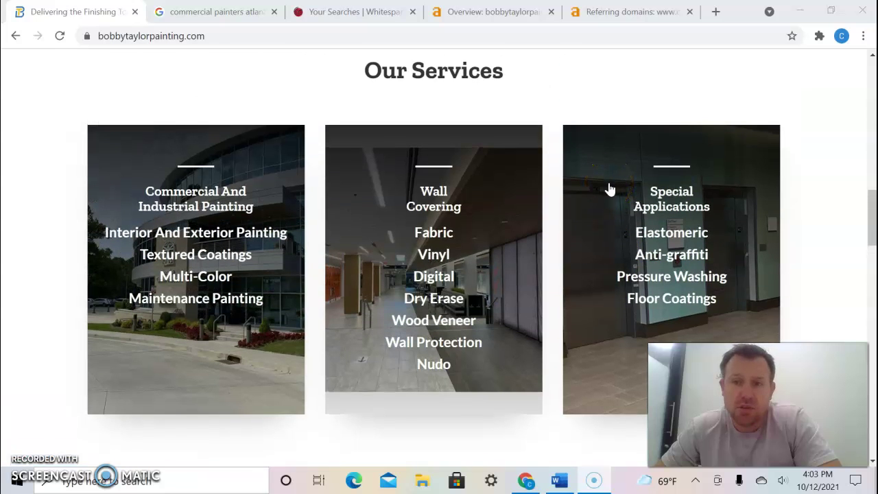
pyautogui.scroll(-2, 604, 192)
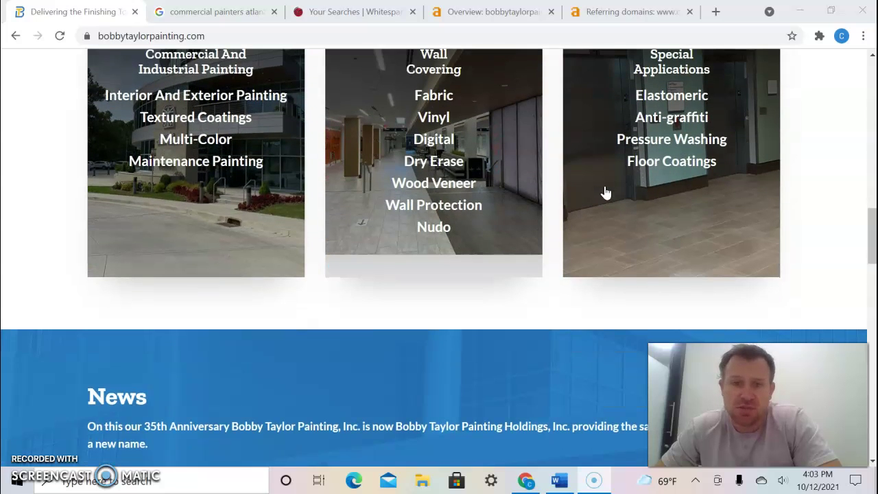
pyautogui.scroll(5, 605, 192)
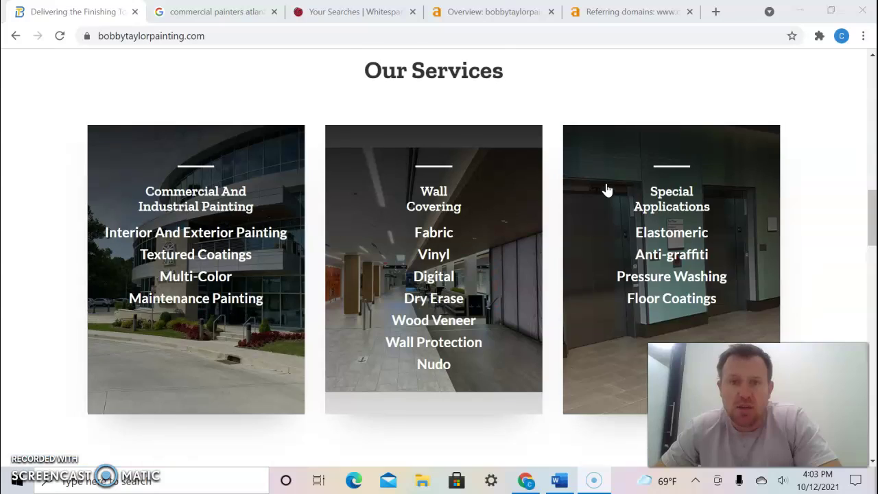
pyautogui.scroll(4, 607, 184)
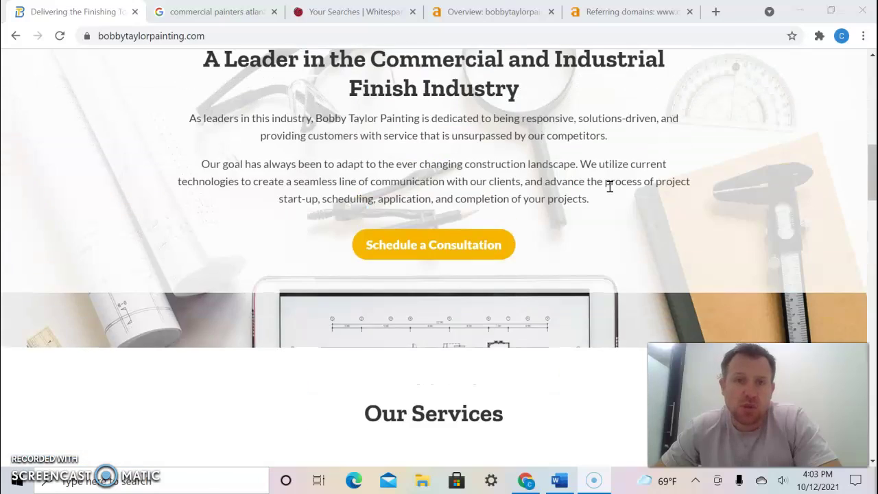
pyautogui.scroll(5, 361, 176)
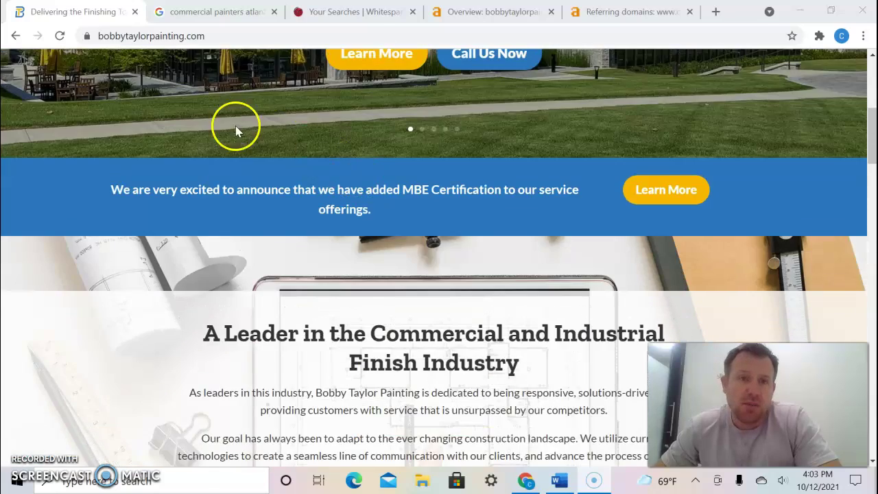
# Step: Check Google's local results for commercial painters in Atlanta and open the Castle Painting business search in Whitespark's Local Citation Finder
pyautogui.click(198, 12)
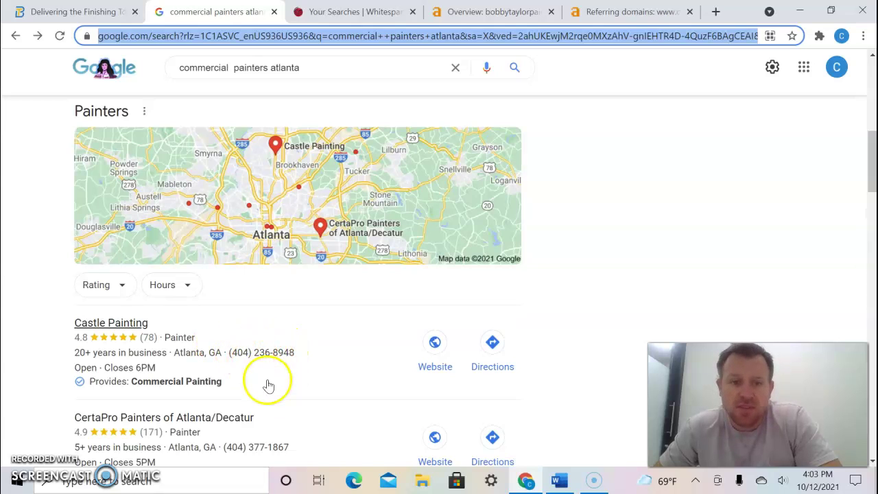
pyautogui.click(329, 16)
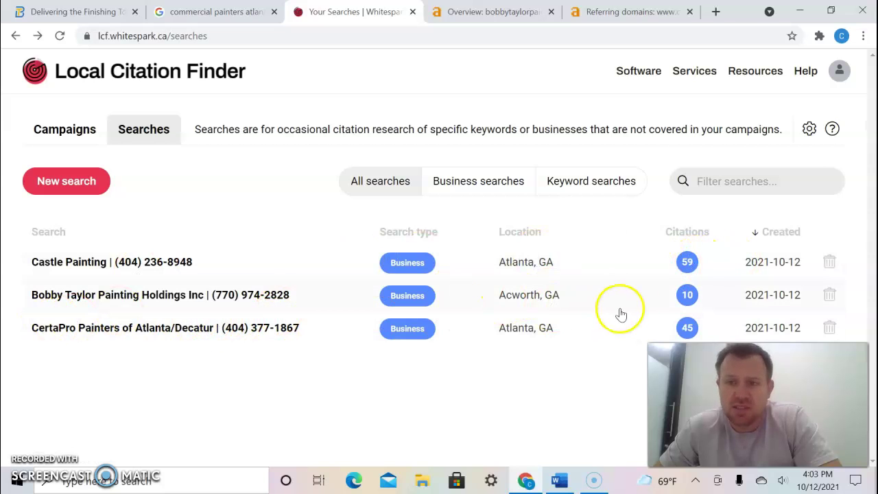
pyautogui.click(91, 263)
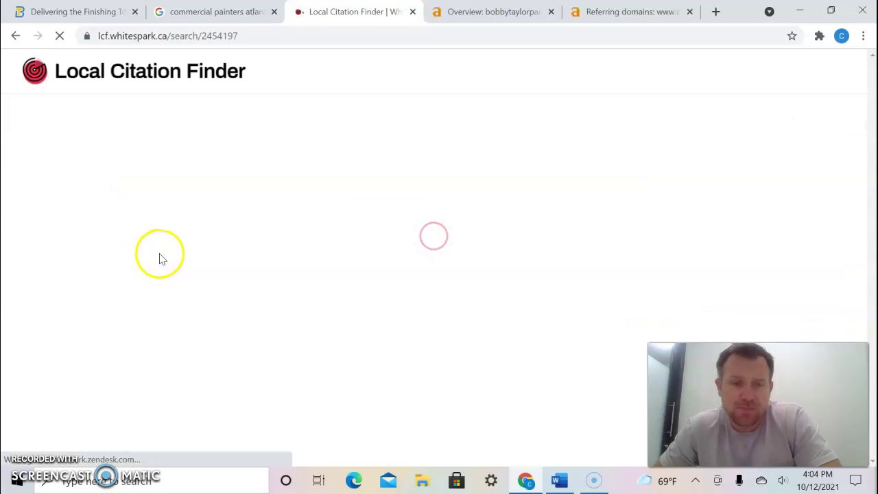
# Step: Examine Castle Painting's list of citation sources, including each site's URL count and domain authority
pyautogui.scroll(-2, 266, 247)
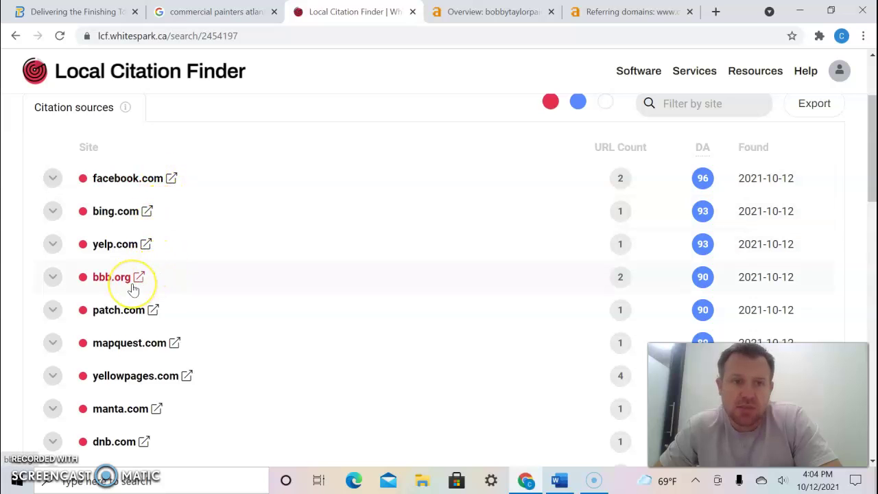
pyautogui.scroll(-1, 182, 333)
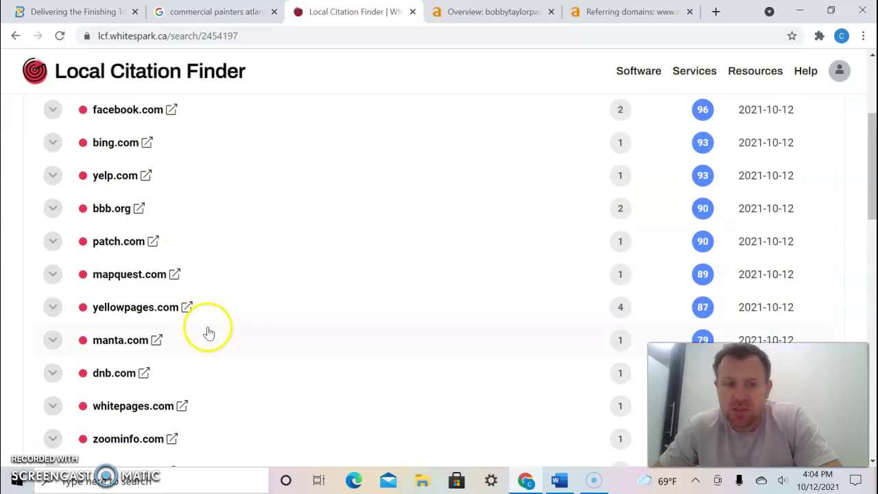
pyautogui.scroll(-2, 474, 209)
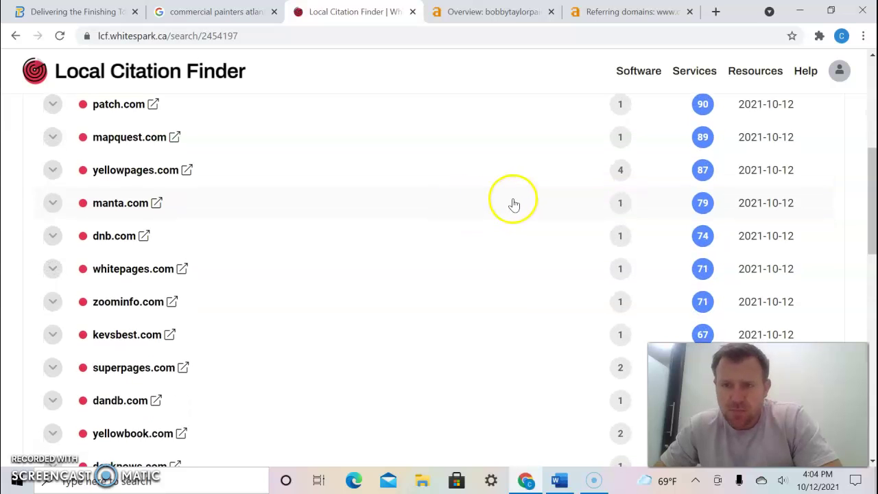
pyautogui.scroll(2, 535, 202)
pyautogui.scroll(2, 589, 195)
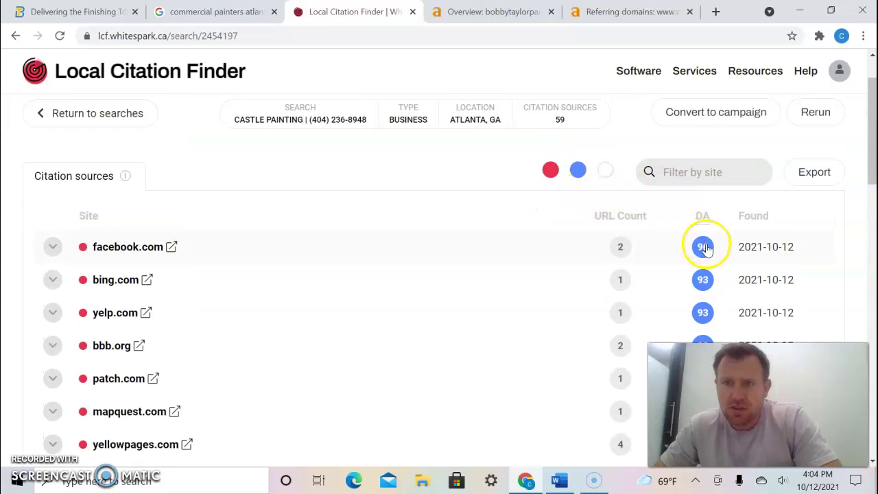
pyautogui.scroll(-1, 703, 254)
pyautogui.scroll(-3, 703, 254)
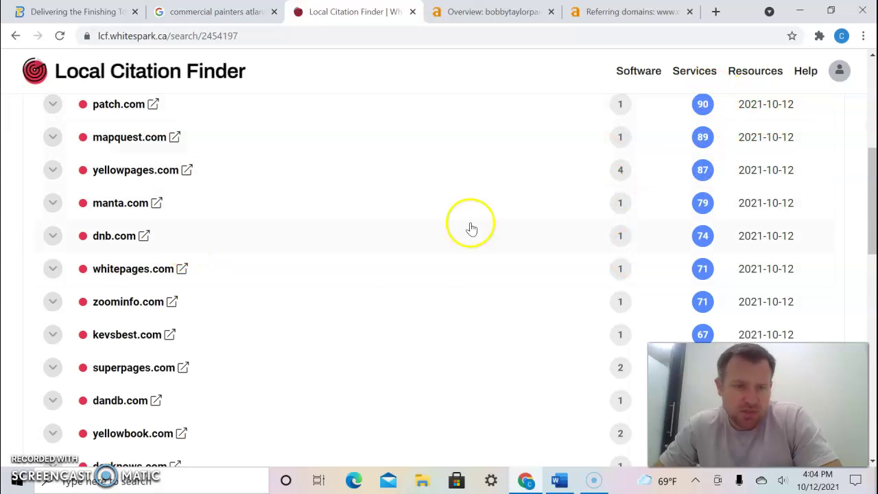
pyautogui.scroll(-1, 362, 248)
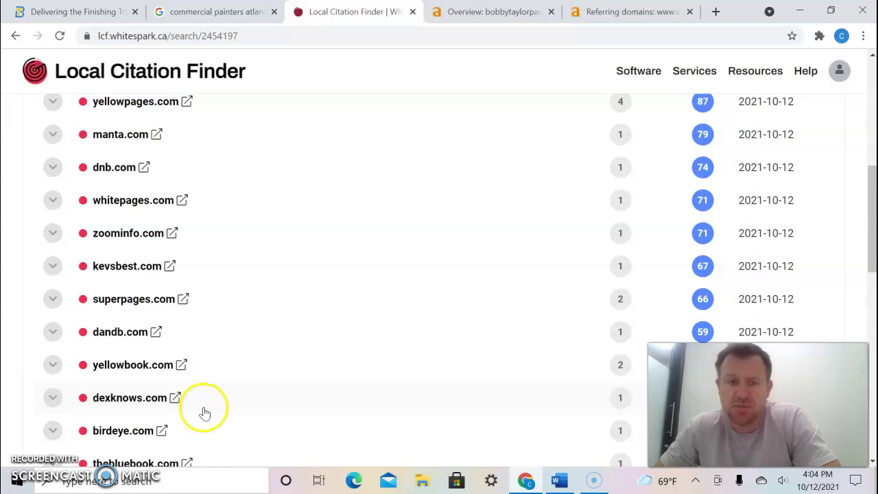
pyautogui.scroll(2, 209, 394)
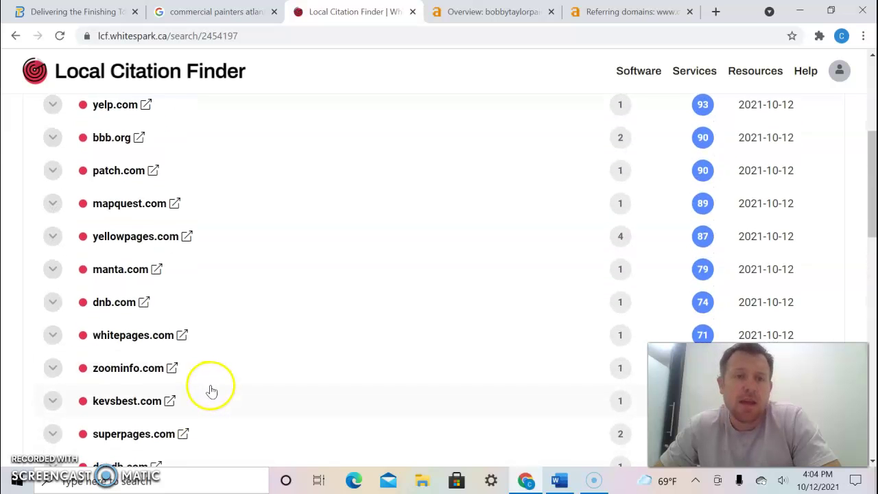
pyautogui.scroll(2, 223, 382)
pyautogui.scroll(1, 225, 382)
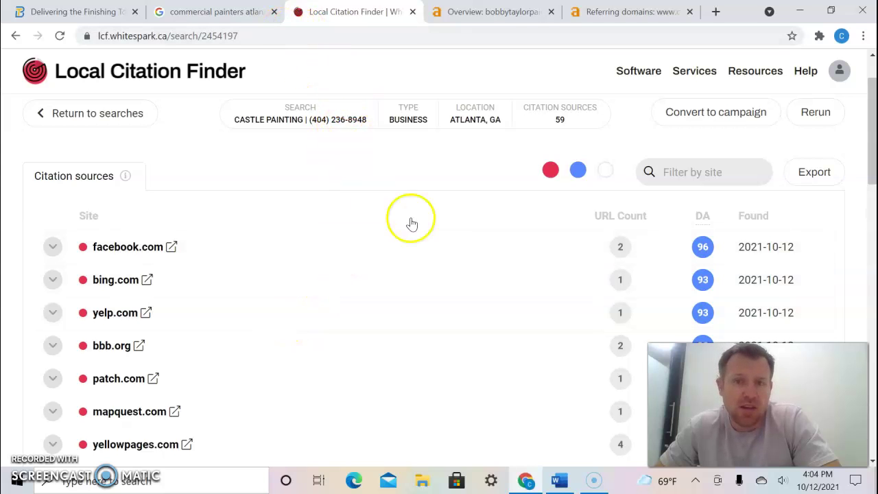
pyautogui.click(455, 15)
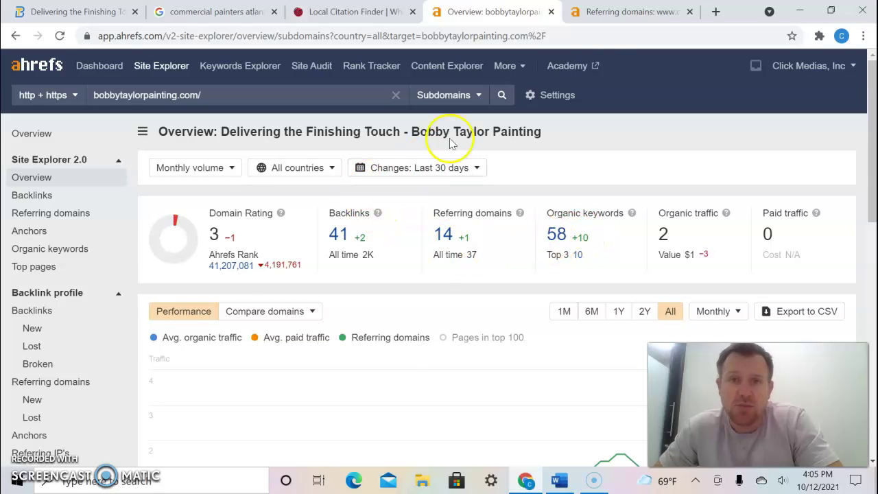
pyautogui.click(610, 15)
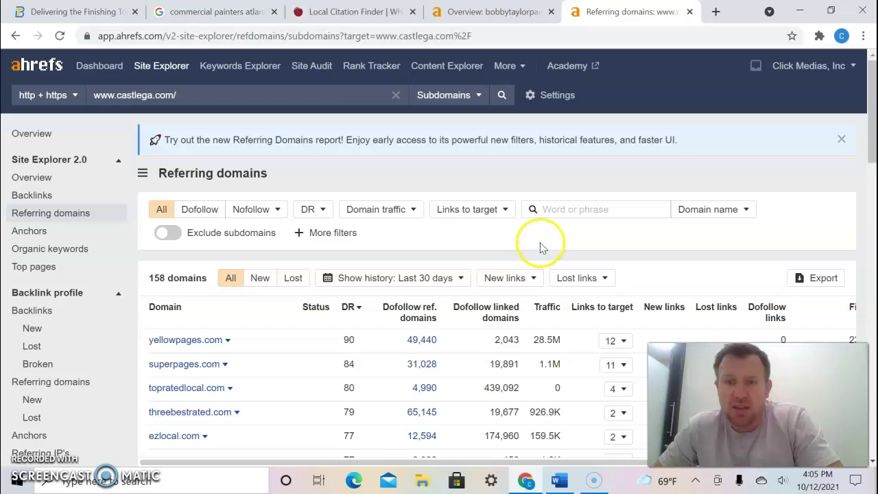
pyautogui.click(13, 177)
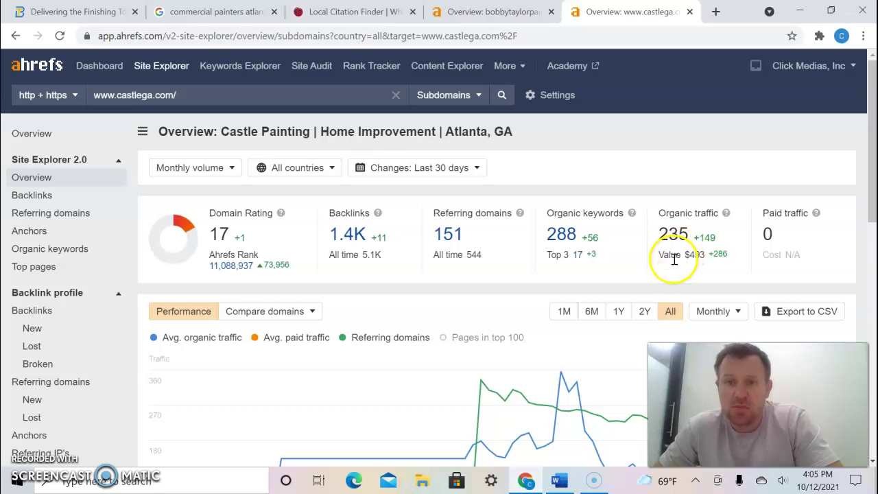
pyautogui.click(561, 235)
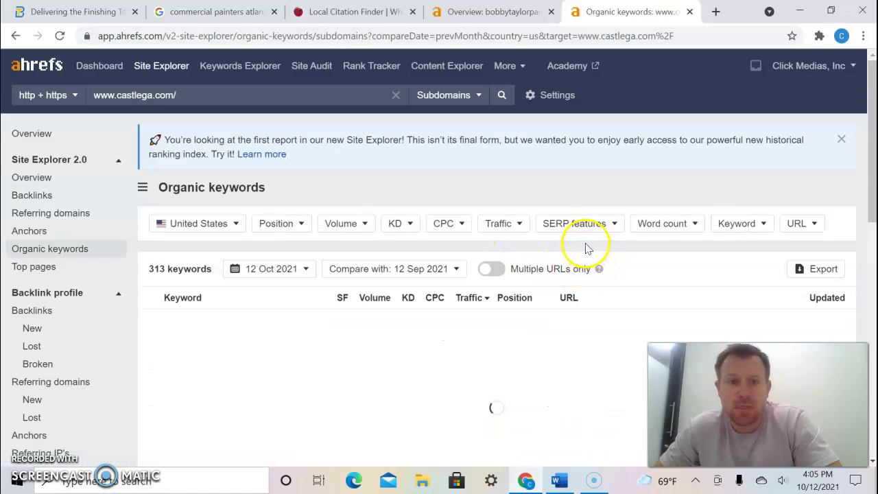
pyautogui.scroll(-4, 602, 234)
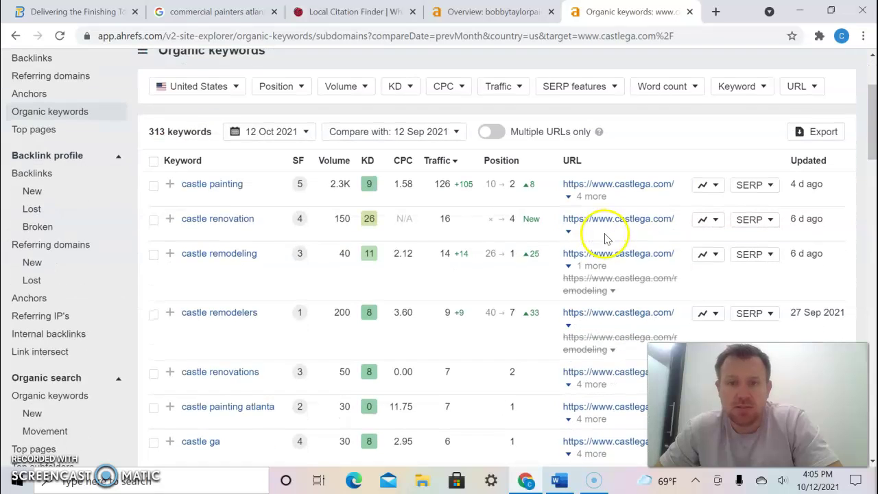
pyautogui.scroll(2, 545, 261)
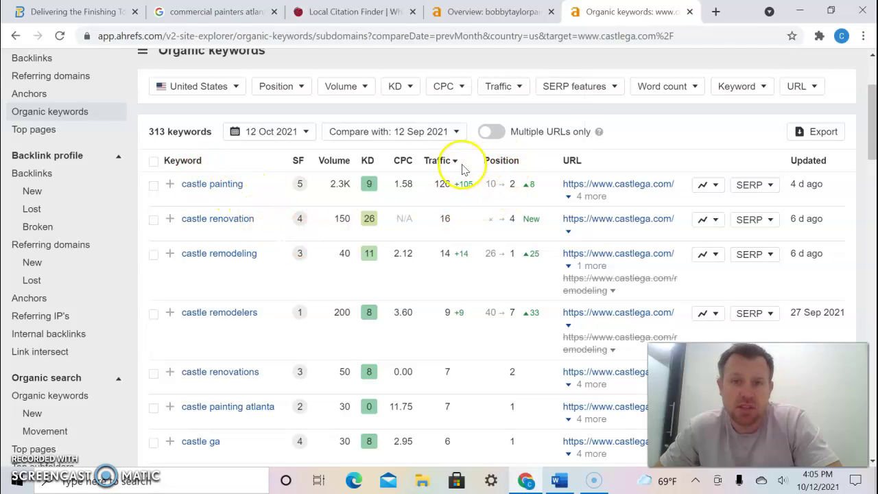
pyautogui.click(337, 165)
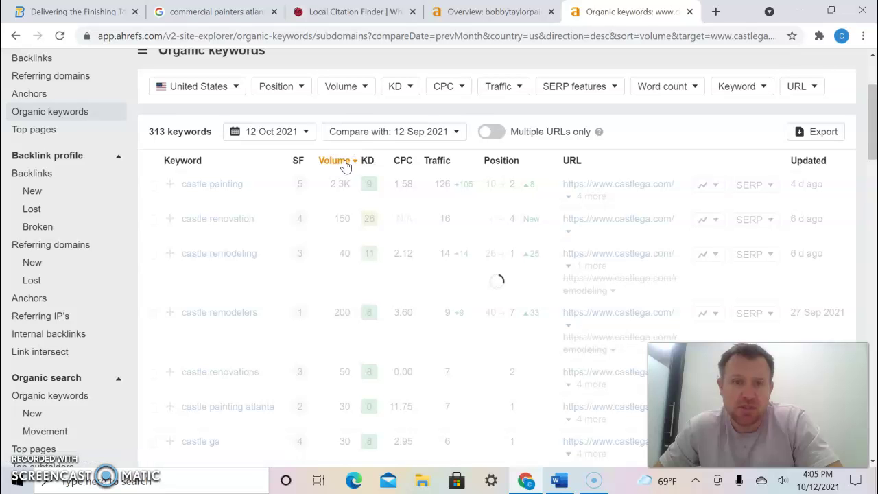
pyautogui.scroll(-6, 349, 172)
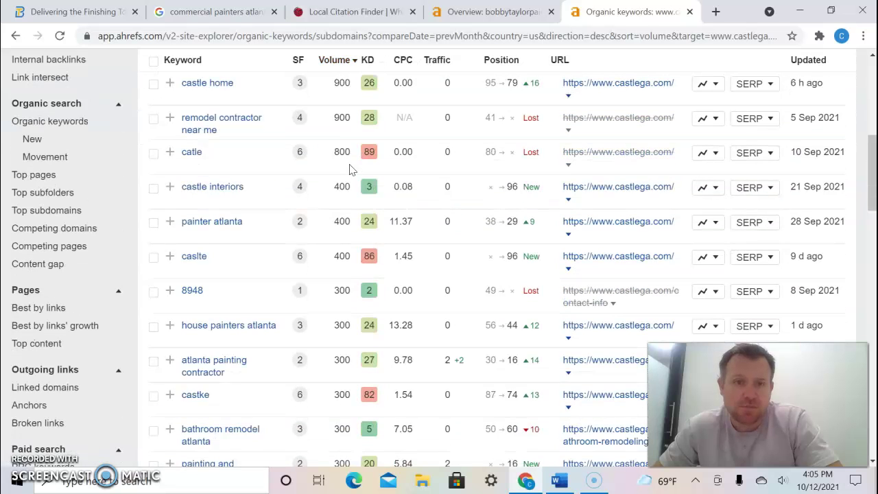
pyautogui.scroll(-1, 349, 198)
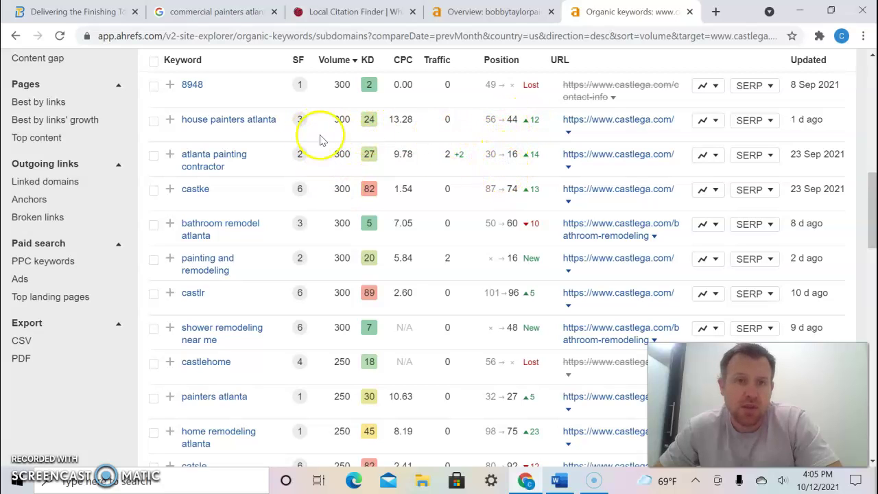
pyautogui.scroll(3, 322, 151)
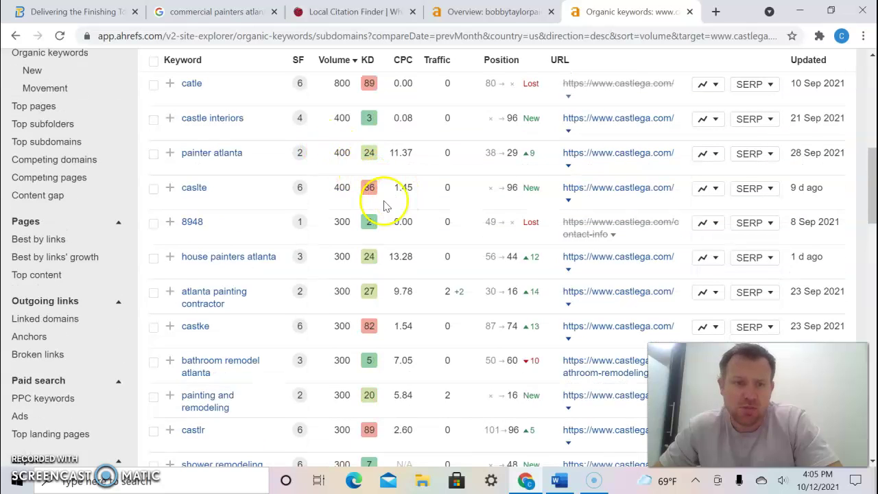
pyautogui.scroll(4, 425, 182)
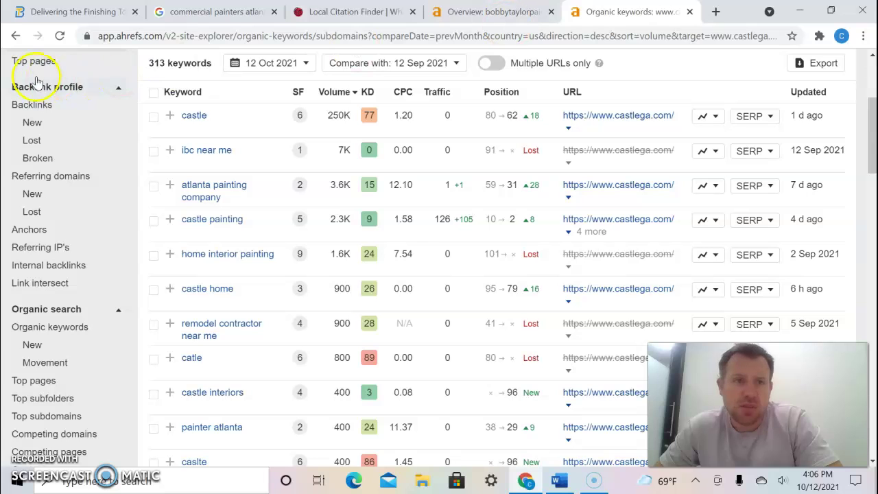
pyautogui.click(16, 36)
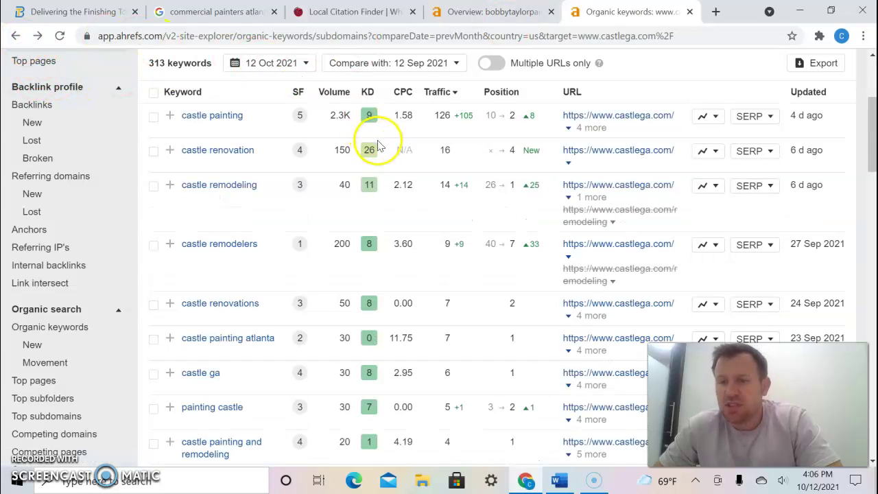
pyautogui.click(15, 37)
pyautogui.scroll(3, 643, 86)
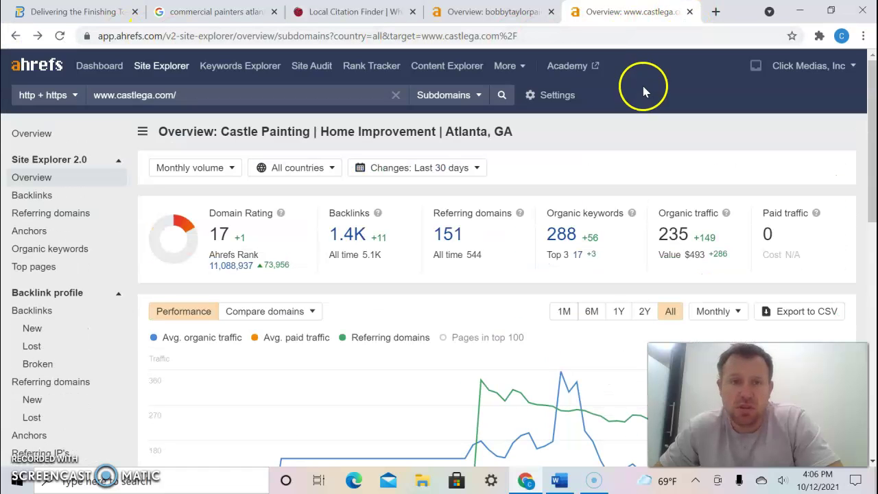